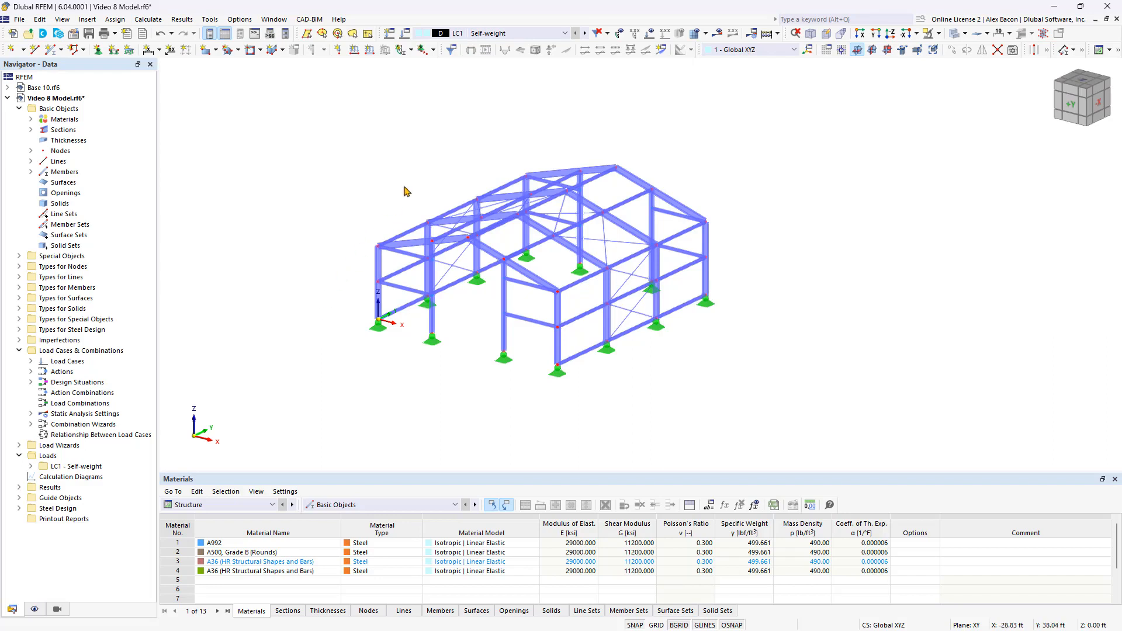
- Open the Self-weight load case (LC1) for editing
{"action": "left_click", "coordinate": [522, 33]}
{"action": "left_click", "coordinate": [522, 33]}
{"action": "left_click", "coordinate": [30, 362]}
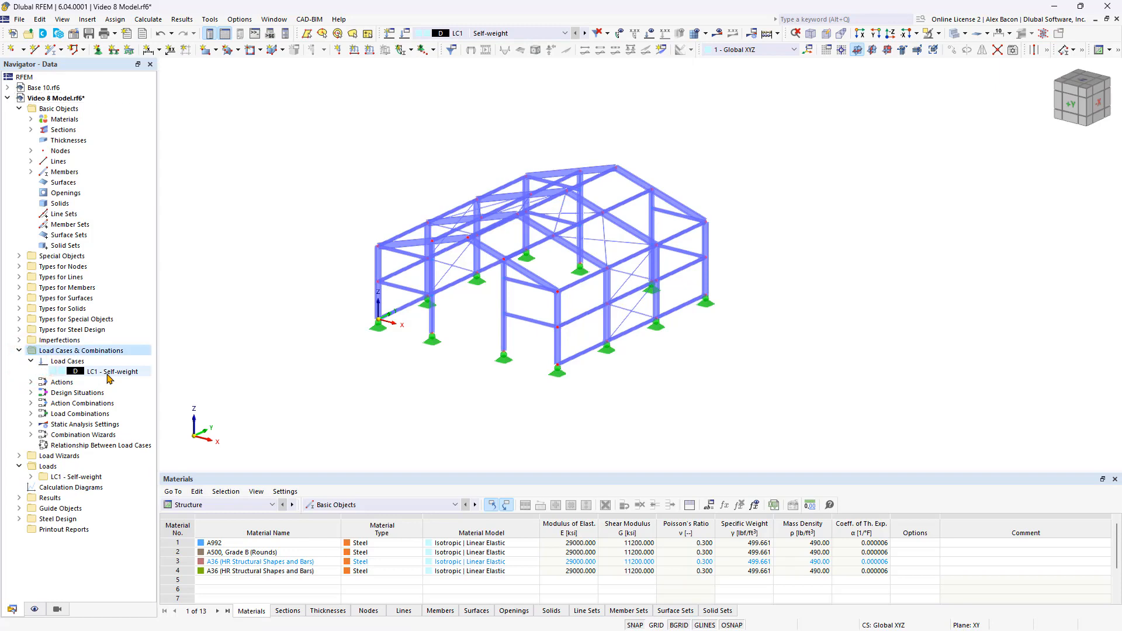
{"action": "left_click", "coordinate": [108, 374]}
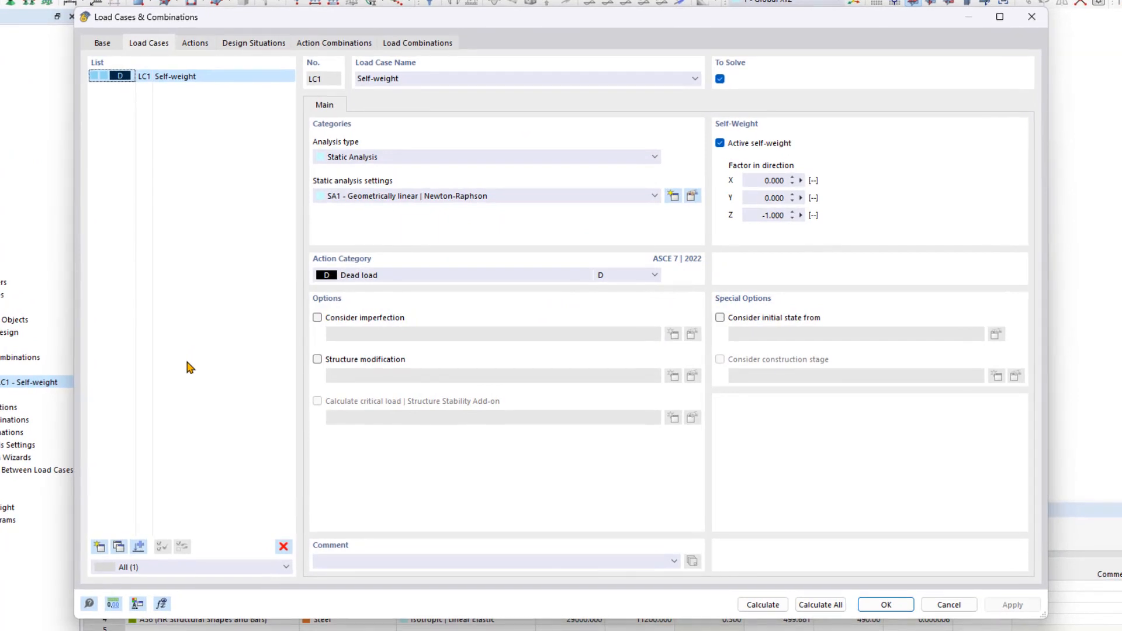
- Examine the standard groups available for load case classification and the combination wizard, keeping ASCE 7 selected
{"action": "left_click", "coordinate": [105, 43]}
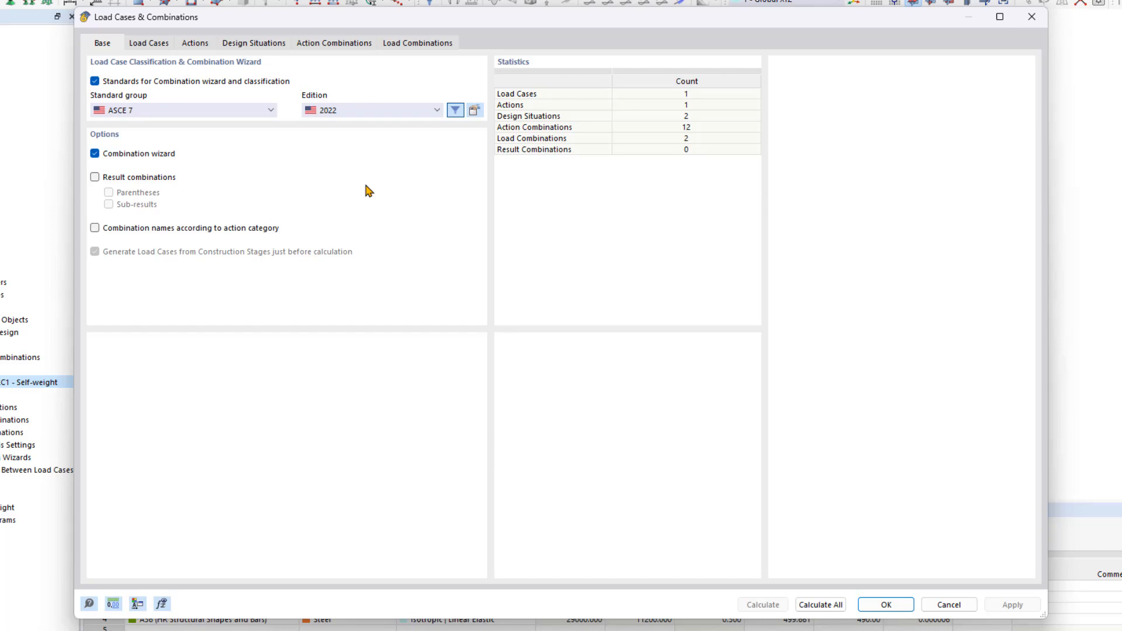
{"action": "left_click", "coordinate": [268, 115]}
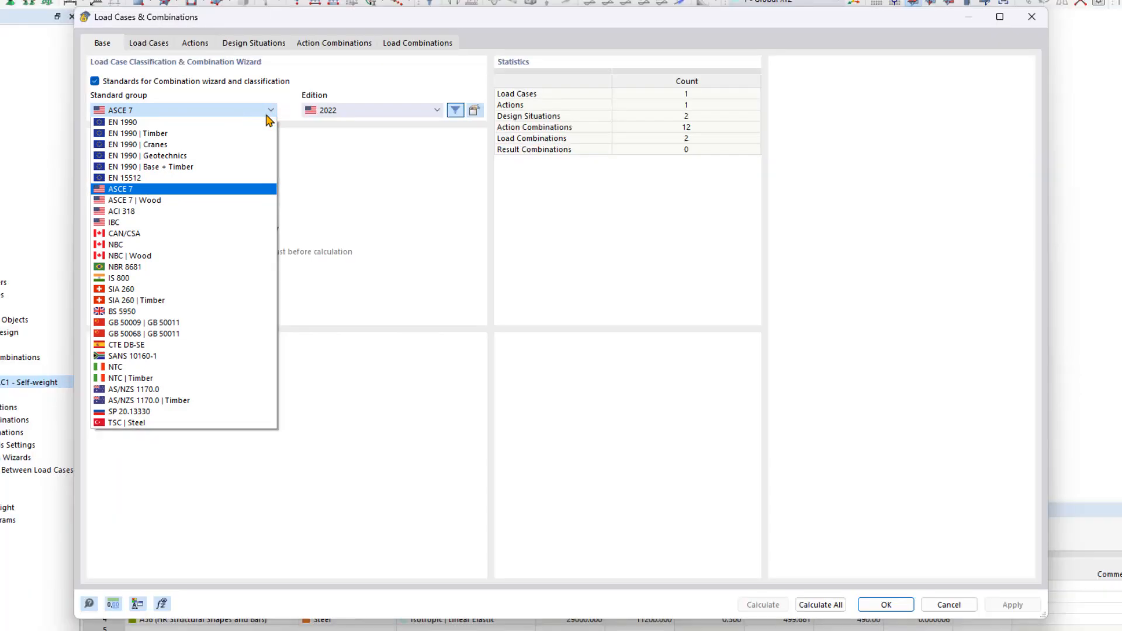
{"action": "left_click", "coordinate": [266, 115]}
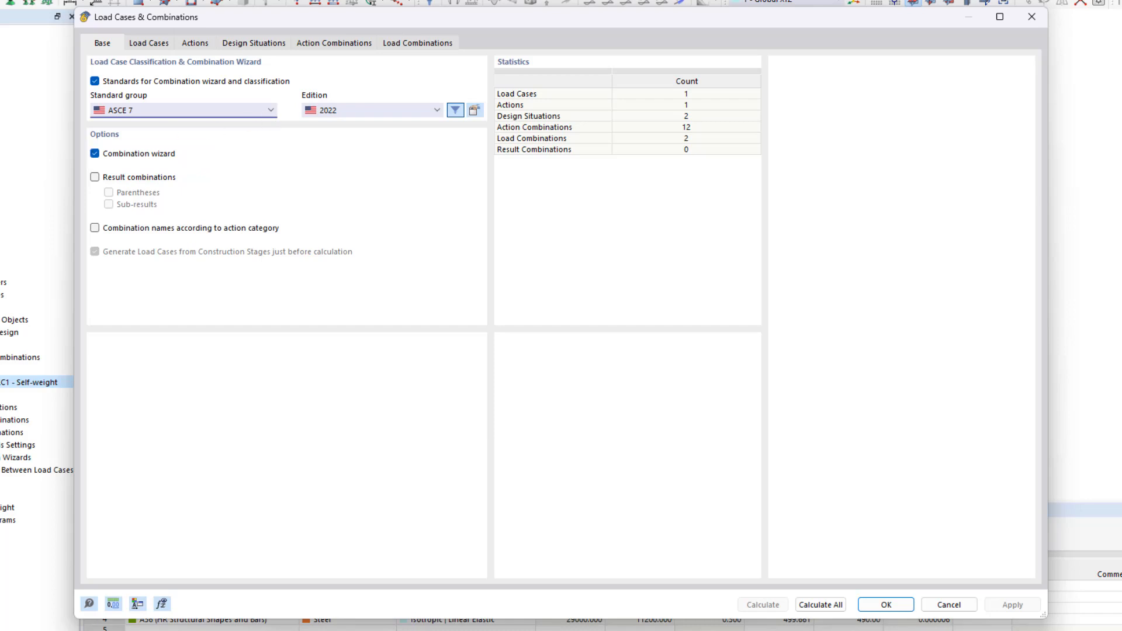
- Review the Self-weight load case's name and the available static analysis settings, including the details of SA1
{"action": "left_click", "coordinate": [148, 43]}
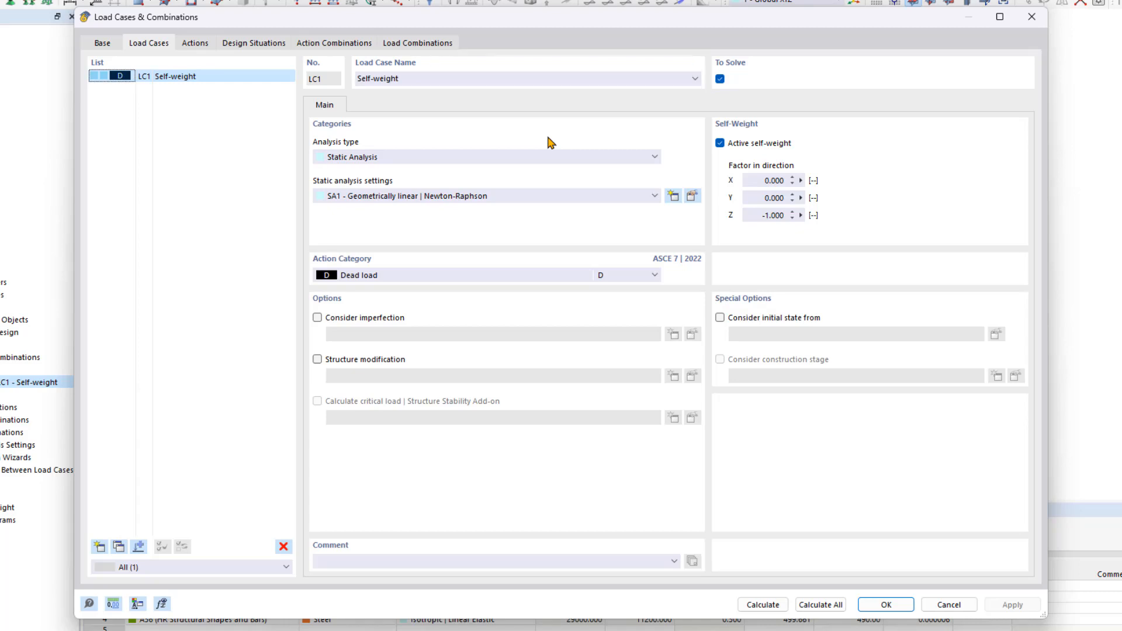
{"action": "left_click", "coordinate": [521, 78]}
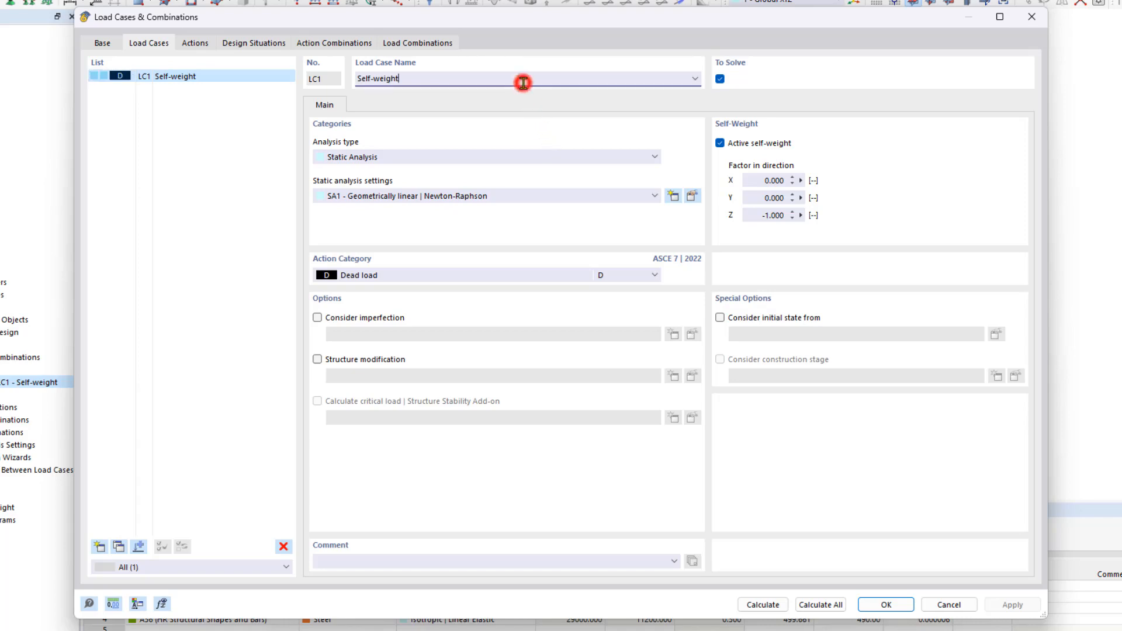
{"action": "left_click", "coordinate": [533, 117]}
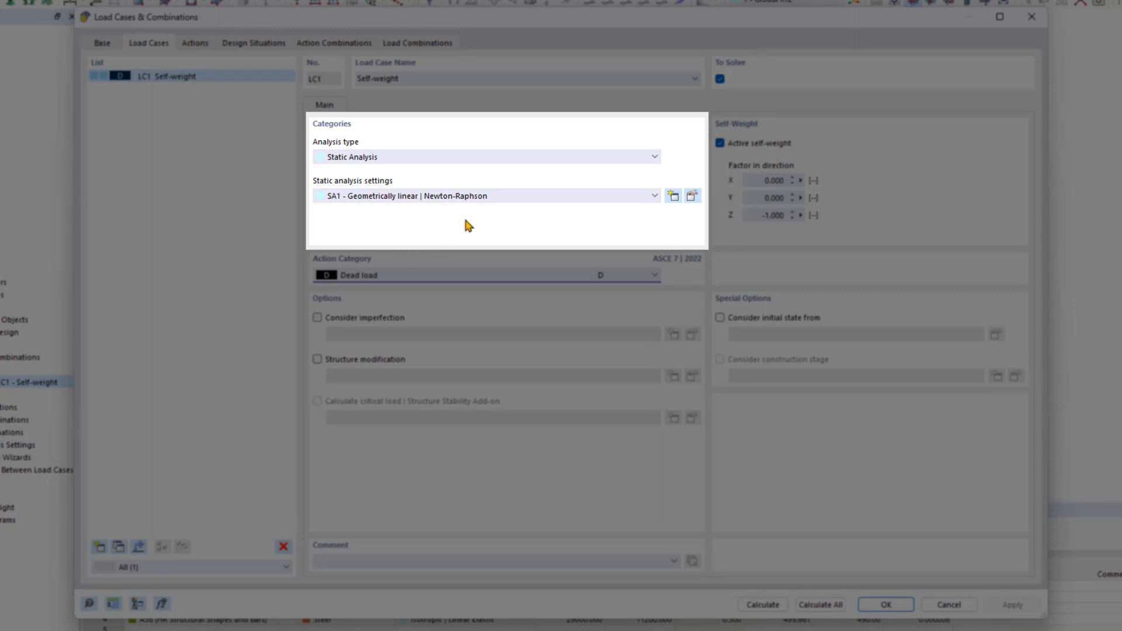
{"action": "left_click", "coordinate": [516, 196]}
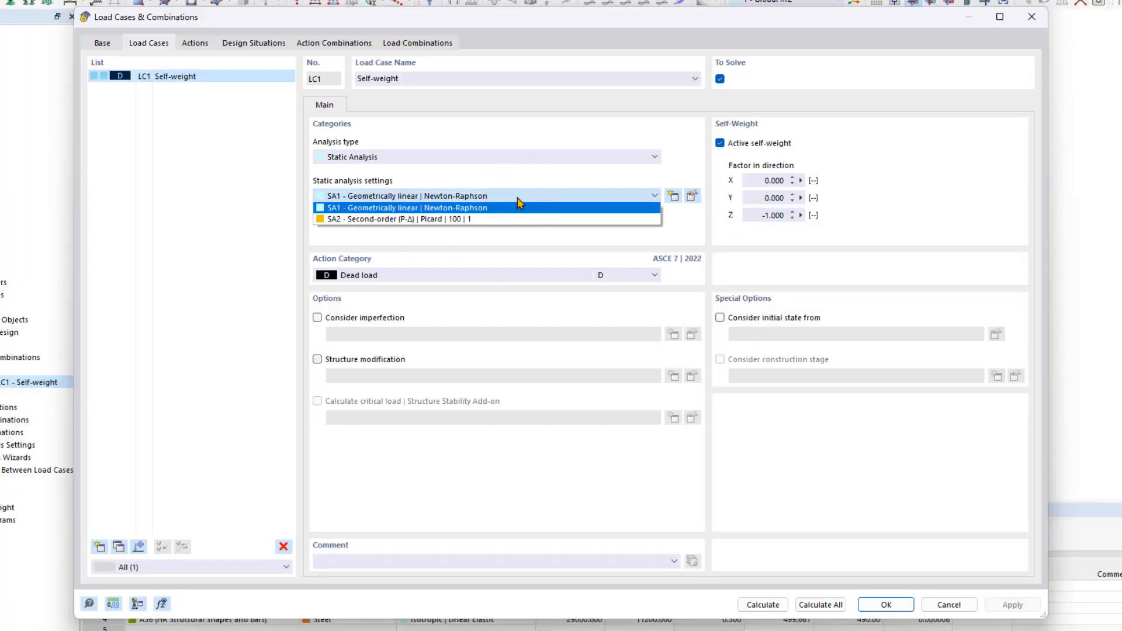
{"action": "left_click", "coordinate": [517, 197]}
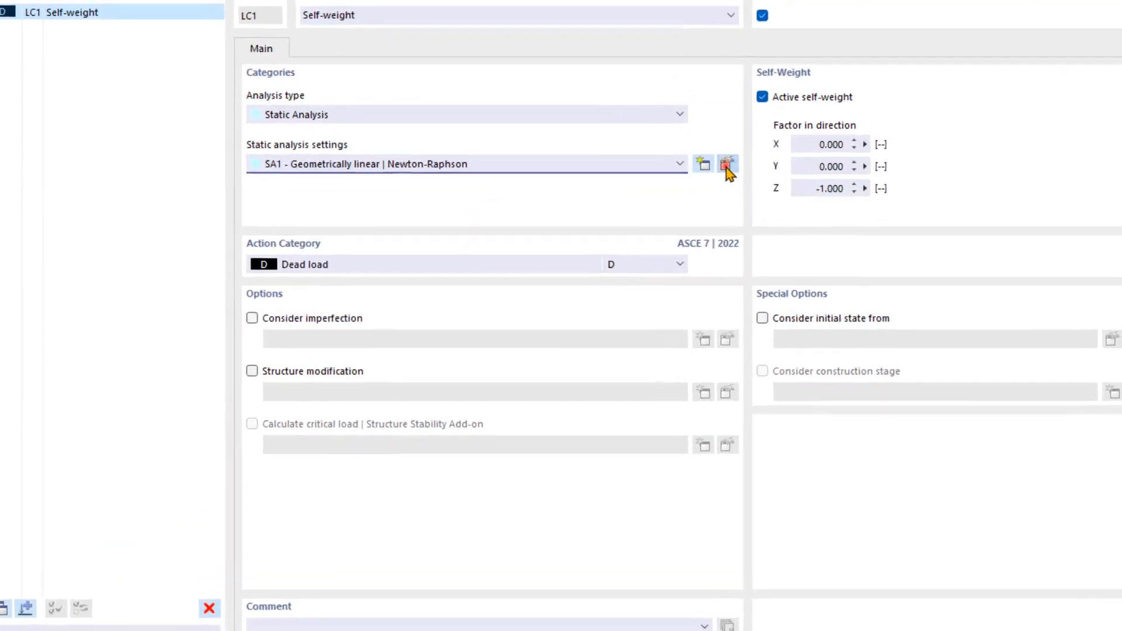
{"action": "left_click", "coordinate": [693, 196]}
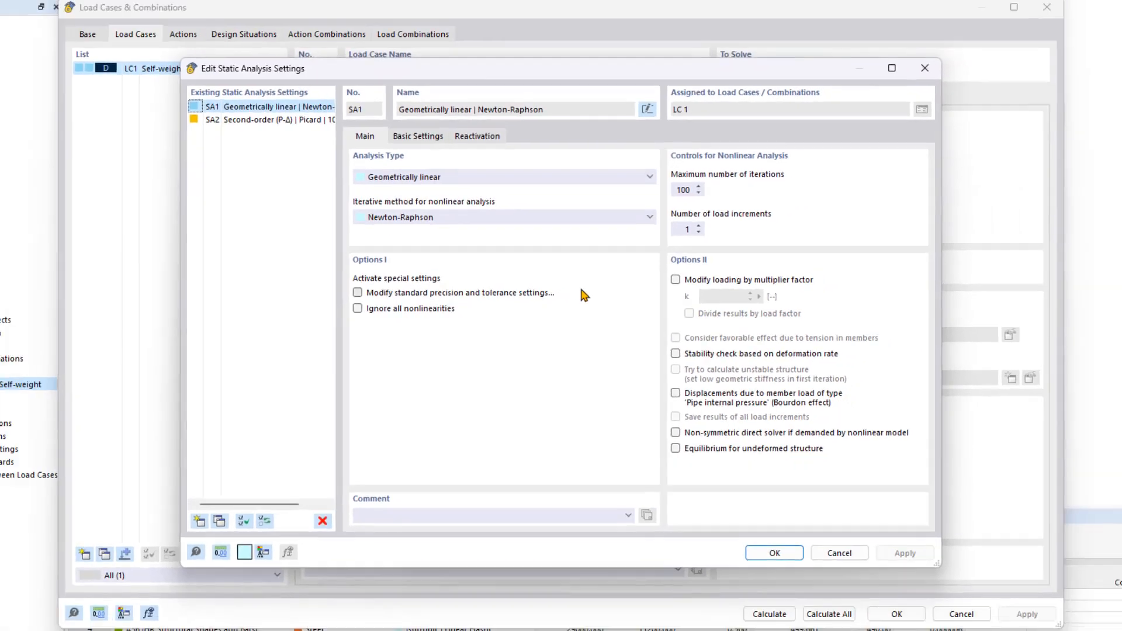
{"action": "key", "text": "Escape"}
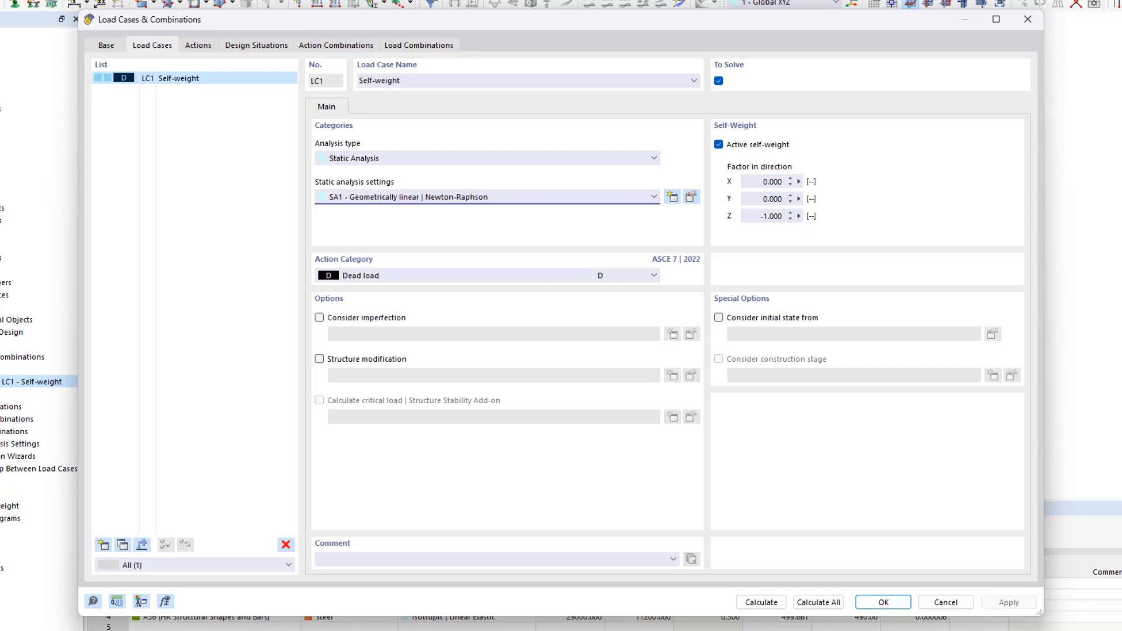
- Examine the action categories offered for the Self-weight load case, keeping Dead load selected
{"action": "left_click", "coordinate": [729, 449]}
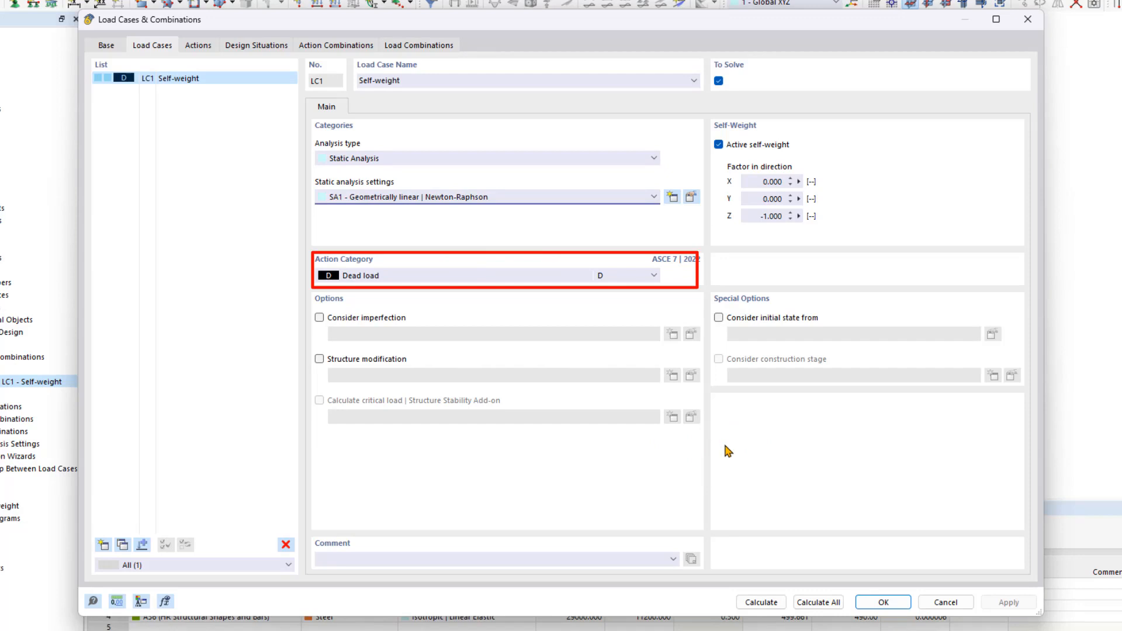
{"action": "left_click", "coordinate": [506, 285]}
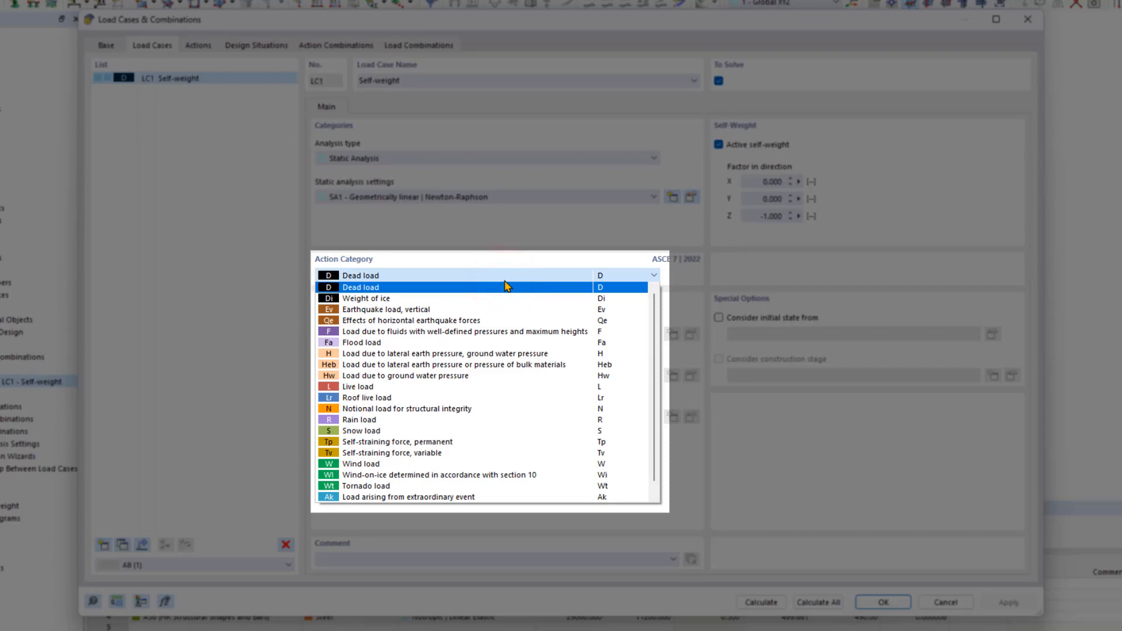
{"action": "left_click", "coordinate": [506, 286]}
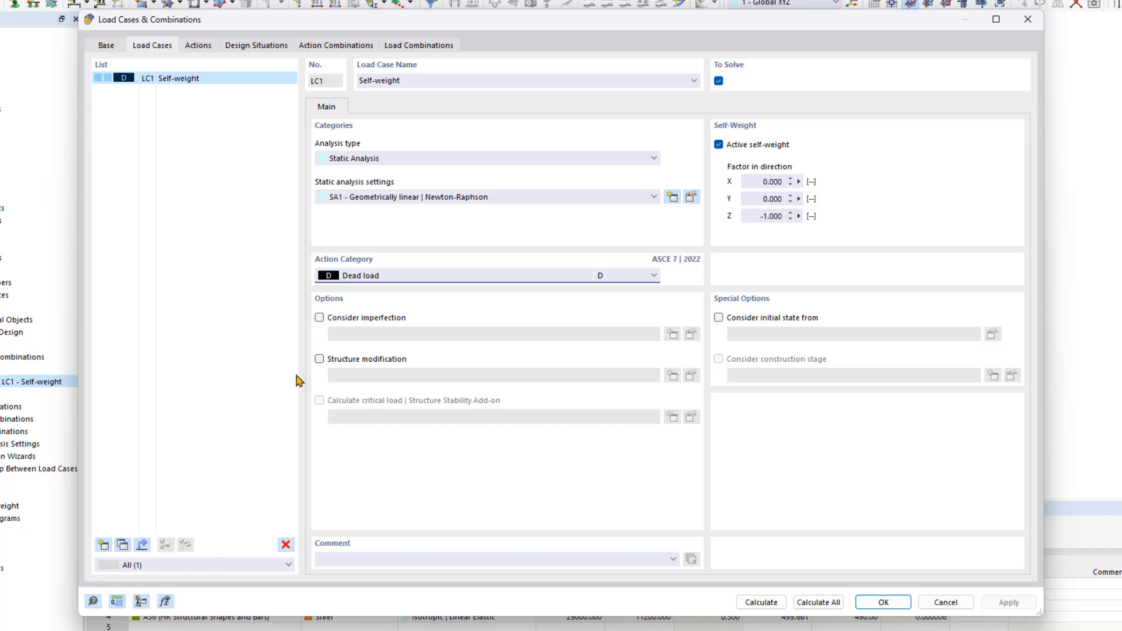
- Add a load case named Snow and assign it the Snow load action category
{"action": "left_click", "coordinate": [103, 545]}
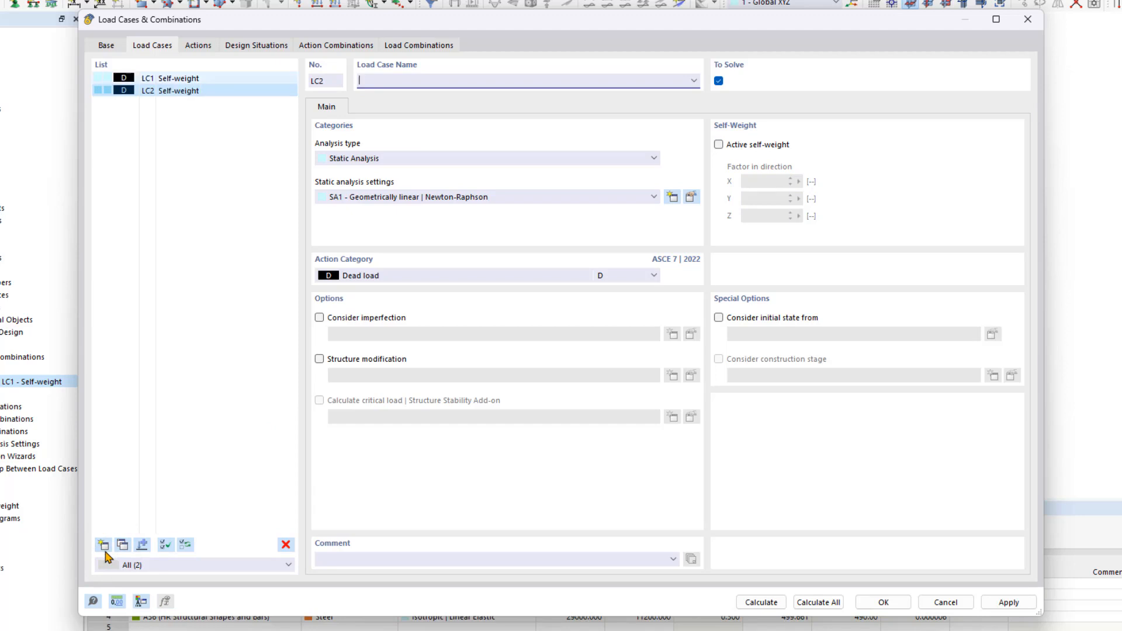
{"action": "type", "text": "Snow"}
{"action": "left_click", "coordinate": [479, 277]}
{"action": "left_click", "coordinate": [416, 431]}
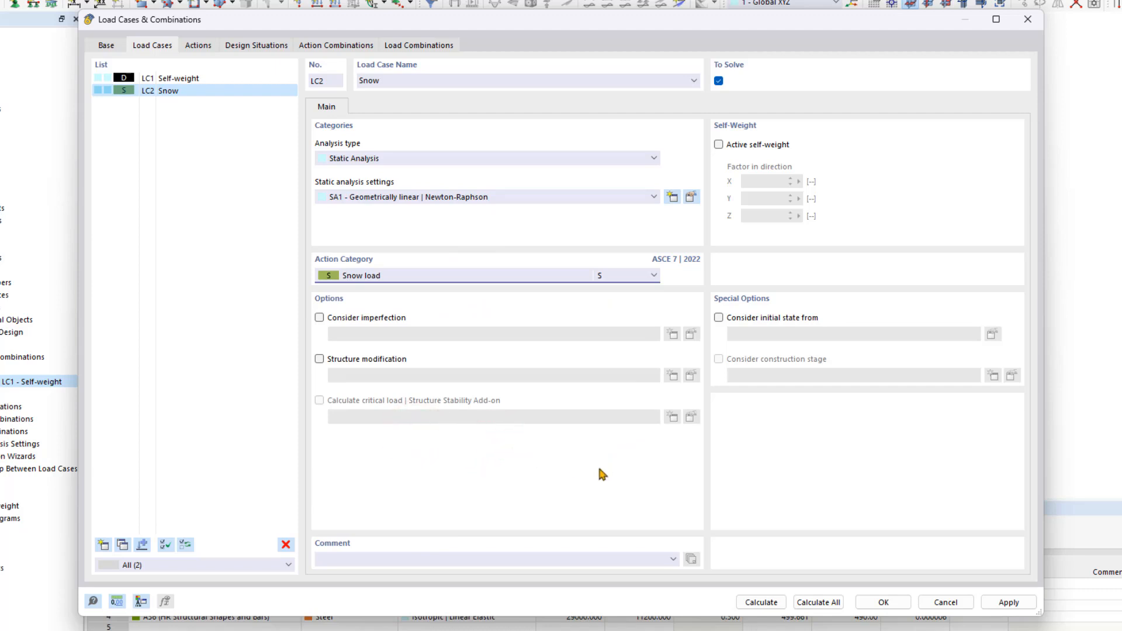
{"action": "left_click", "coordinate": [622, 472]}
- Add two more load cases, then name LC3 "Wind in X" with the Wind load action category
{"action": "left_click", "coordinate": [103, 545]}
{"action": "left_click", "coordinate": [104, 545]}
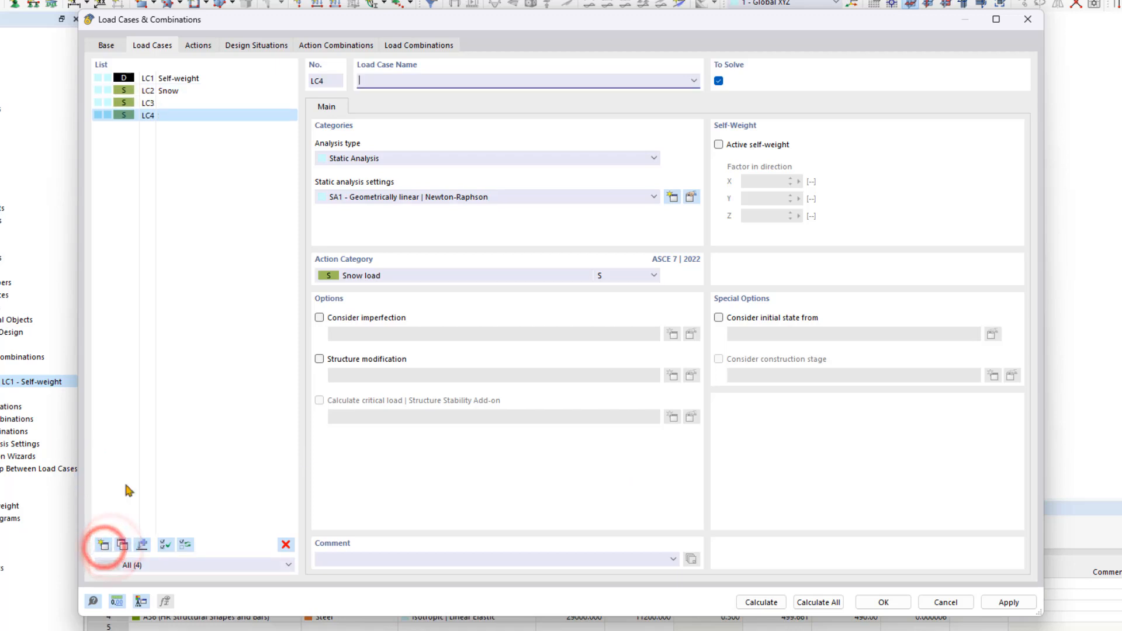
{"action": "left_click", "coordinate": [252, 103]}
{"action": "left_click", "coordinate": [402, 79]}
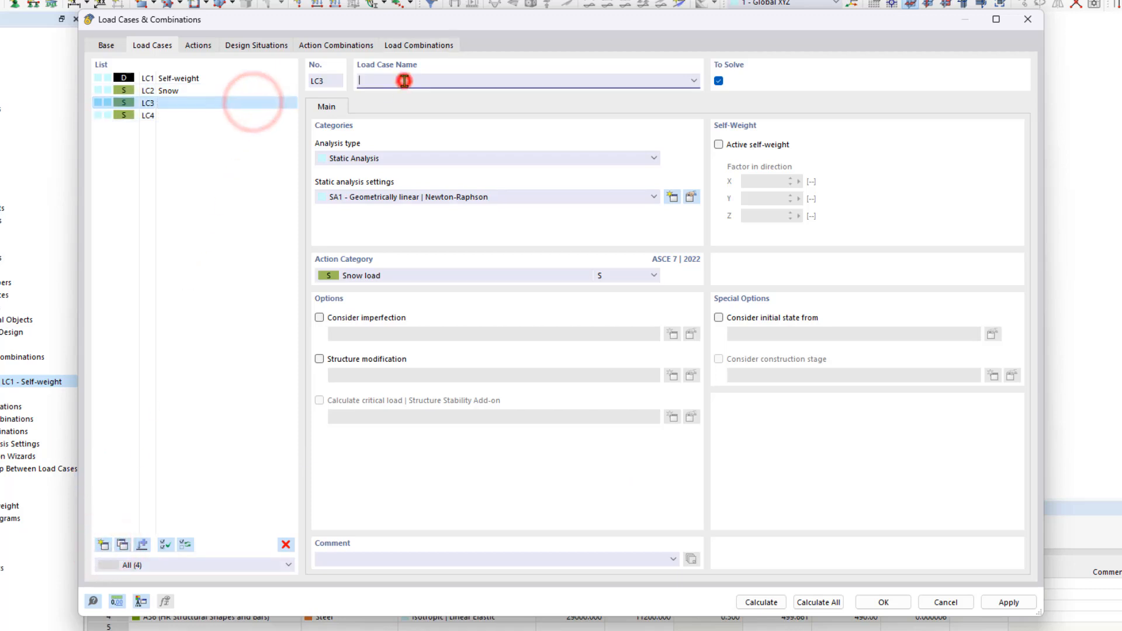
{"action": "type", "text": "Wind in X"}
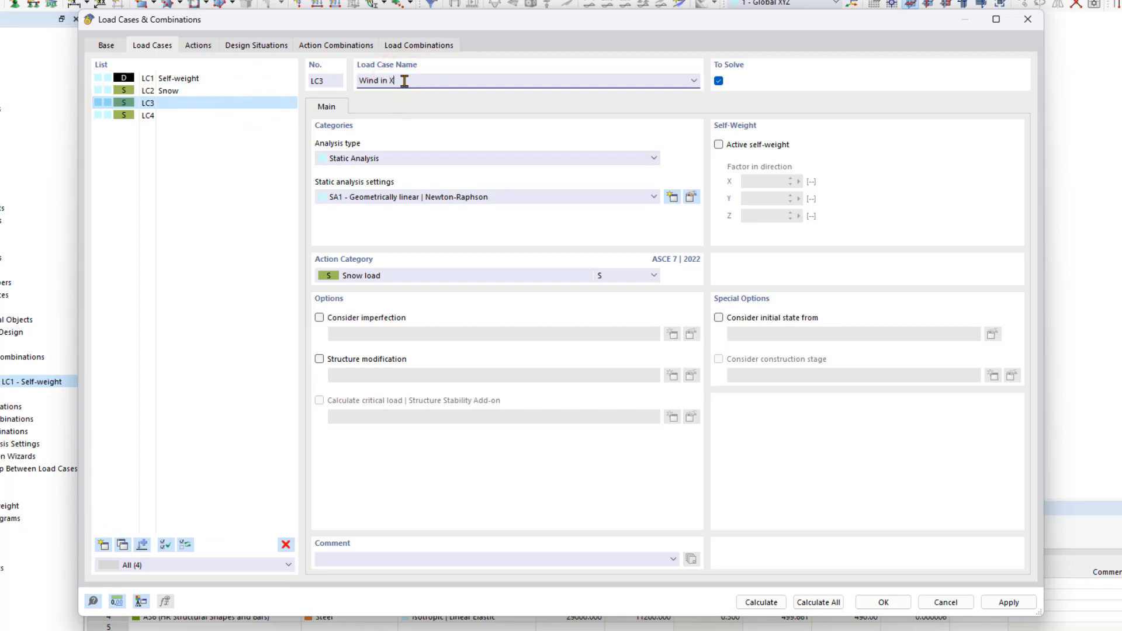
{"action": "left_click", "coordinate": [462, 277]}
{"action": "left_click", "coordinate": [397, 465]}
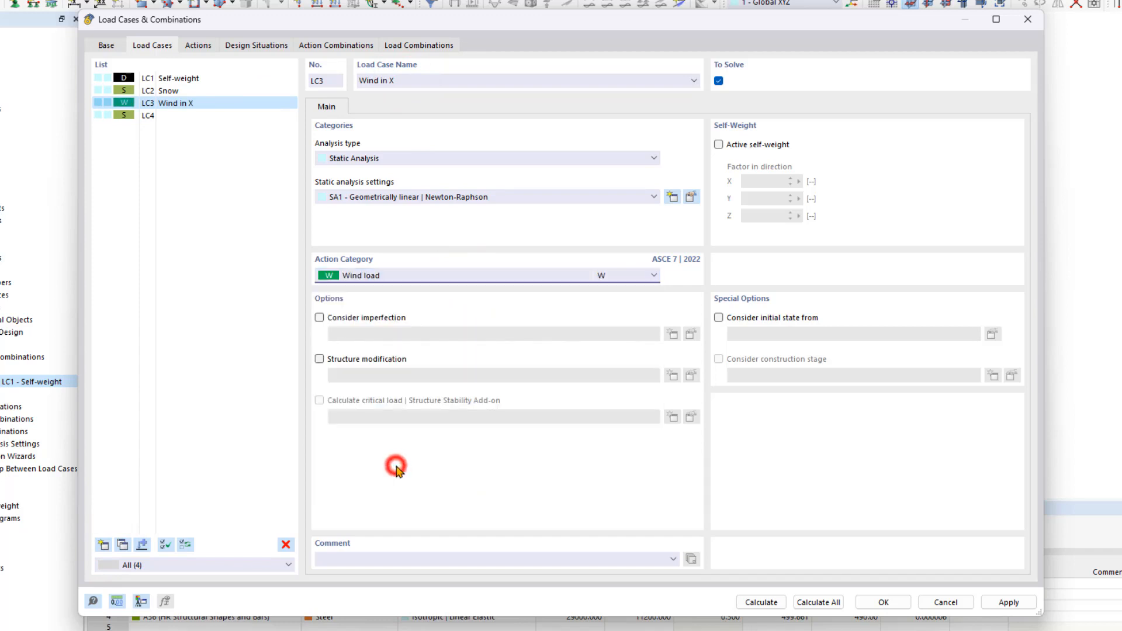
- Name LC4 "Wind in Y", assign it the Wind load action category, and accept the load case definitions
{"action": "left_click", "coordinate": [183, 115]}
{"action": "left_click", "coordinate": [466, 82]}
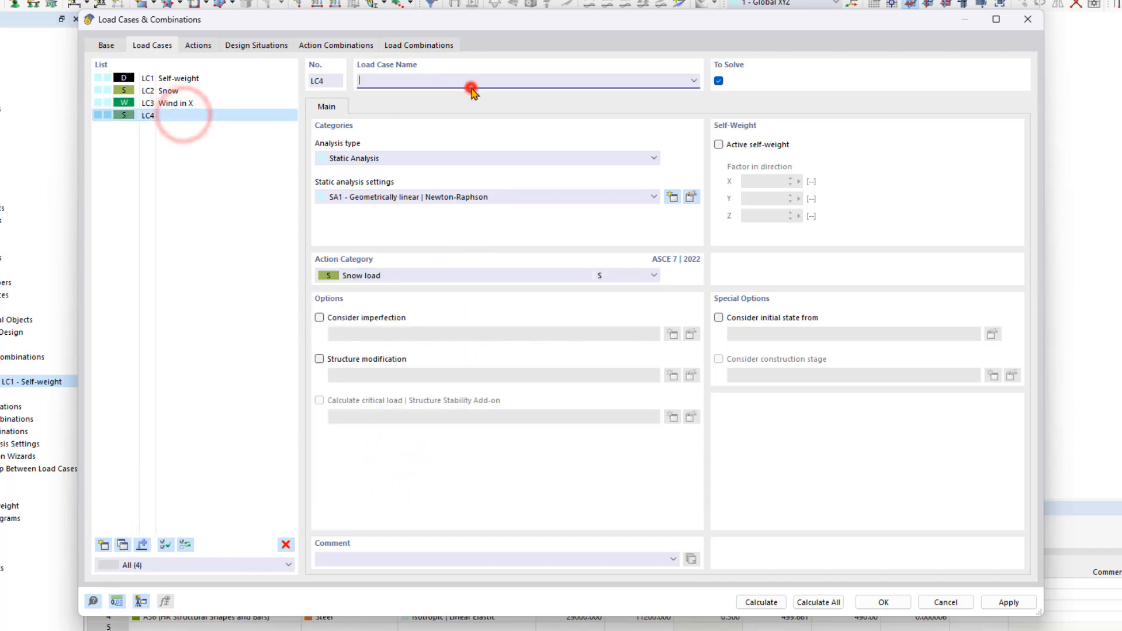
{"action": "type", "text": "Wind in Y"}
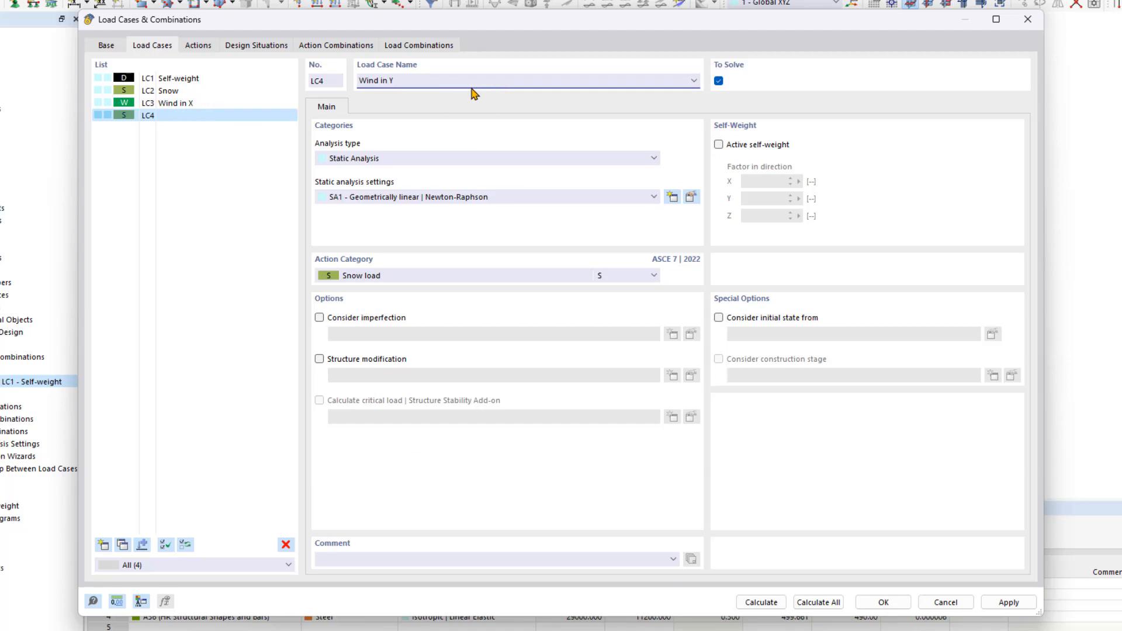
{"action": "left_click", "coordinate": [459, 272]}
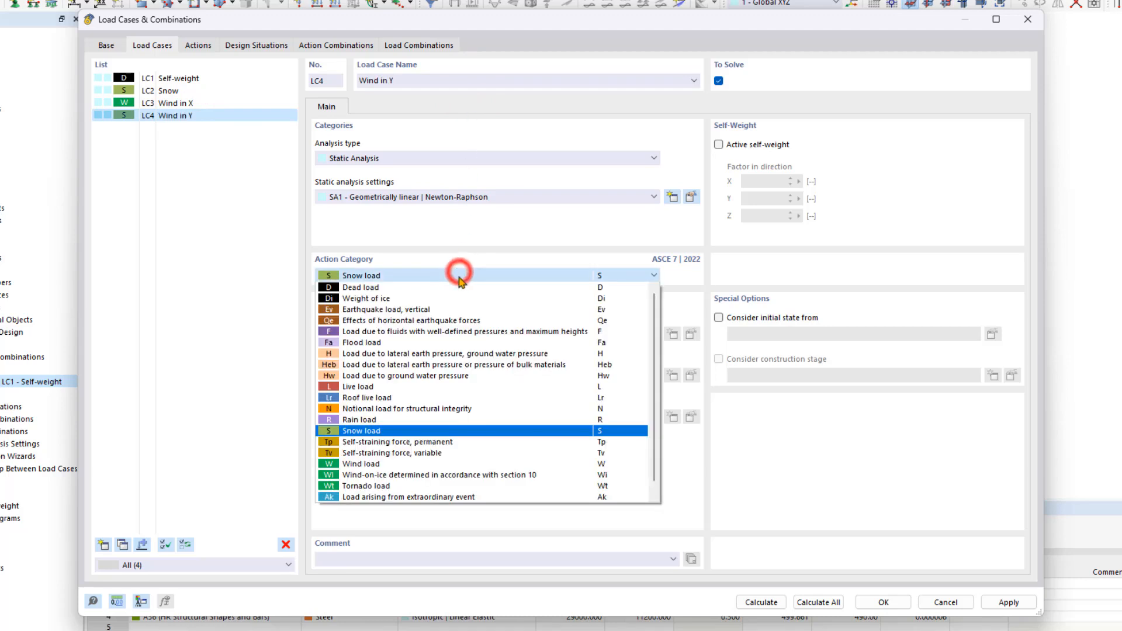
{"action": "left_click", "coordinate": [419, 465]}
{"action": "left_click", "coordinate": [158, 364]}
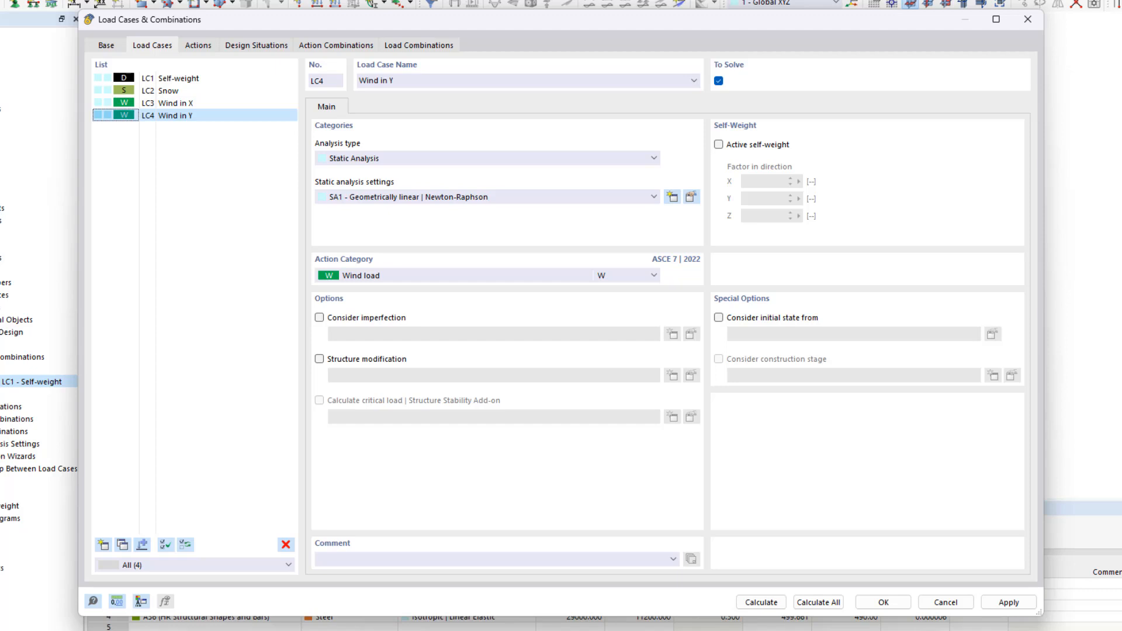
{"action": "left_click", "coordinate": [884, 602]}
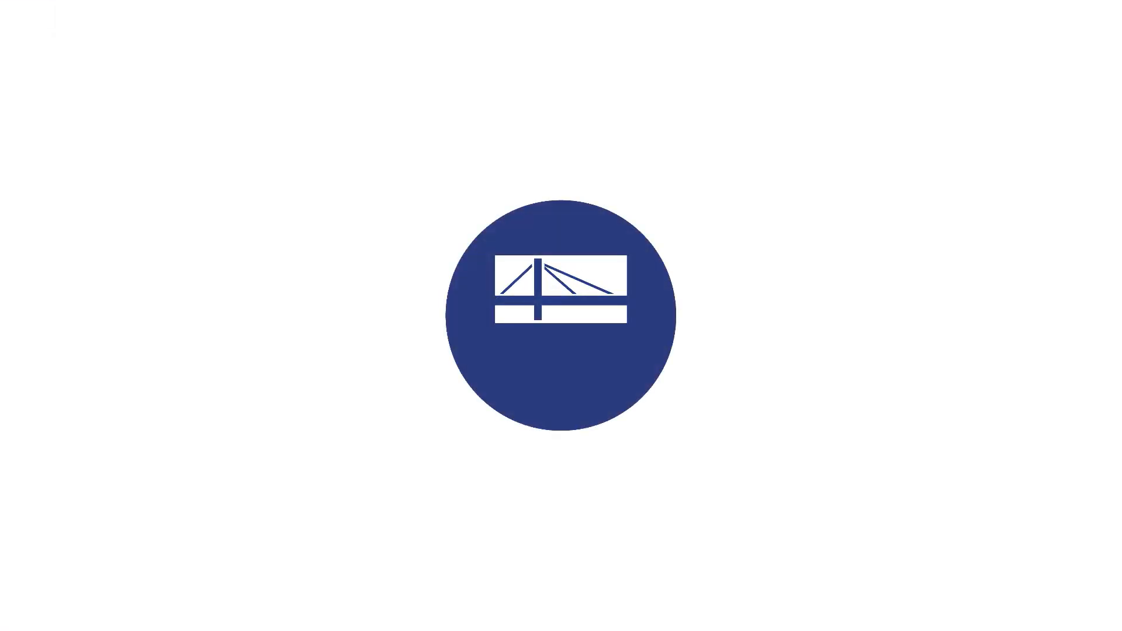